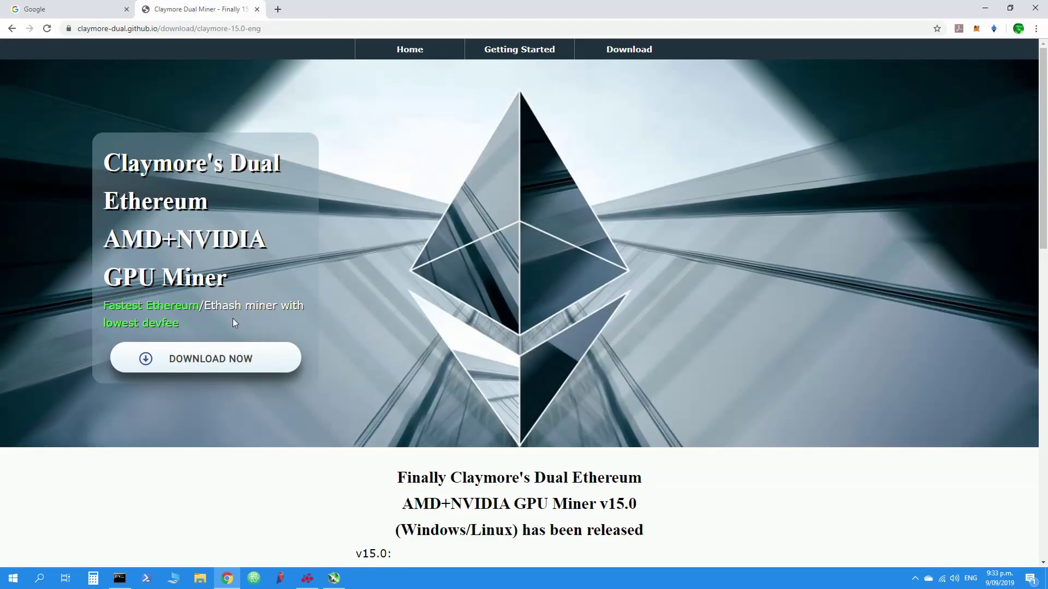
- Try the Claymore v15.0 miner download and review the release notes and Windows download section of the page
click(229, 365)
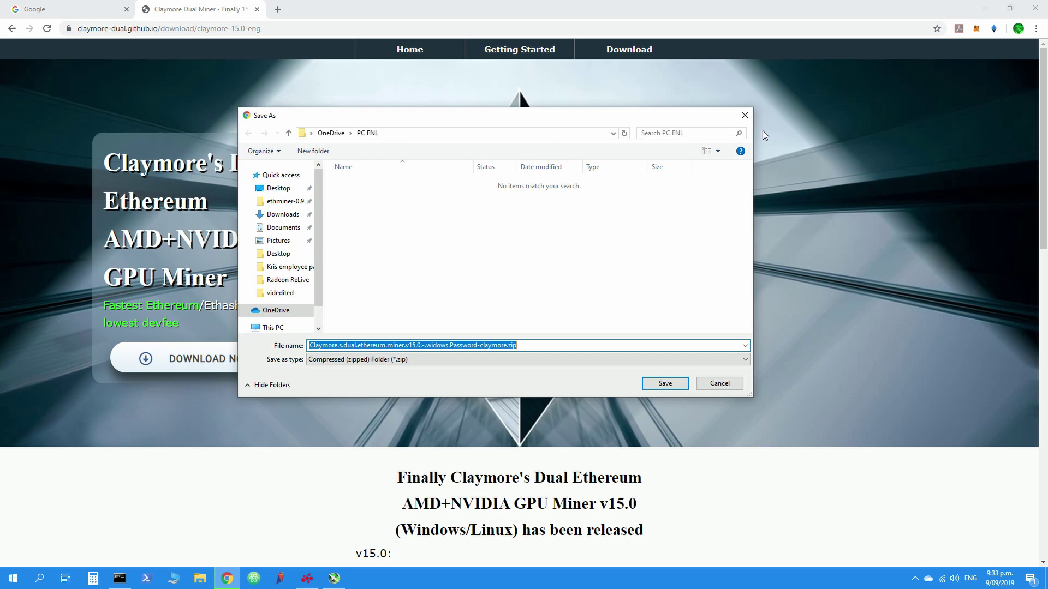
click(745, 114)
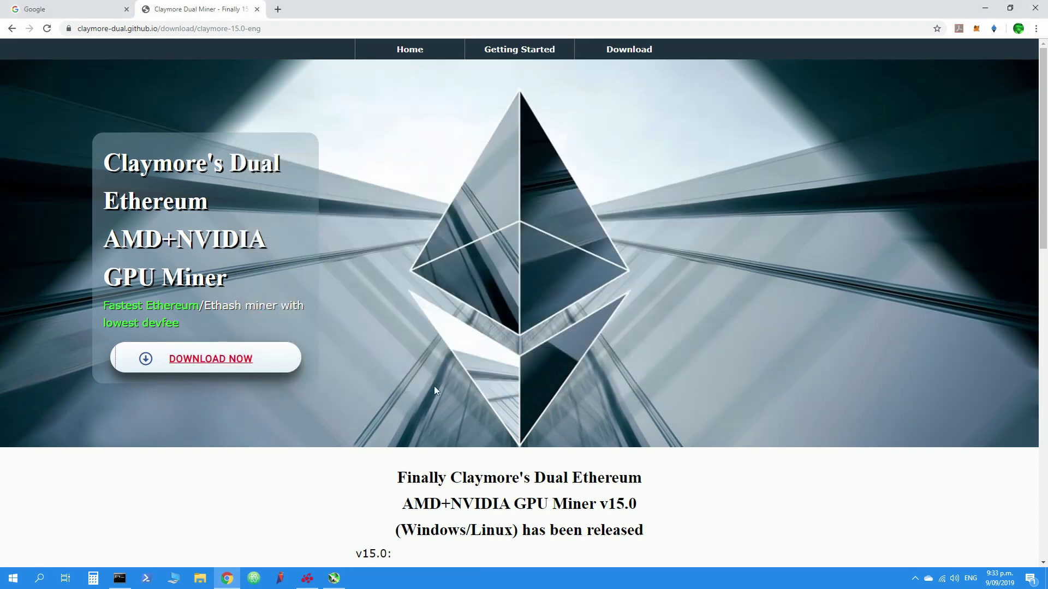
scroll(465, 349, down, 6)
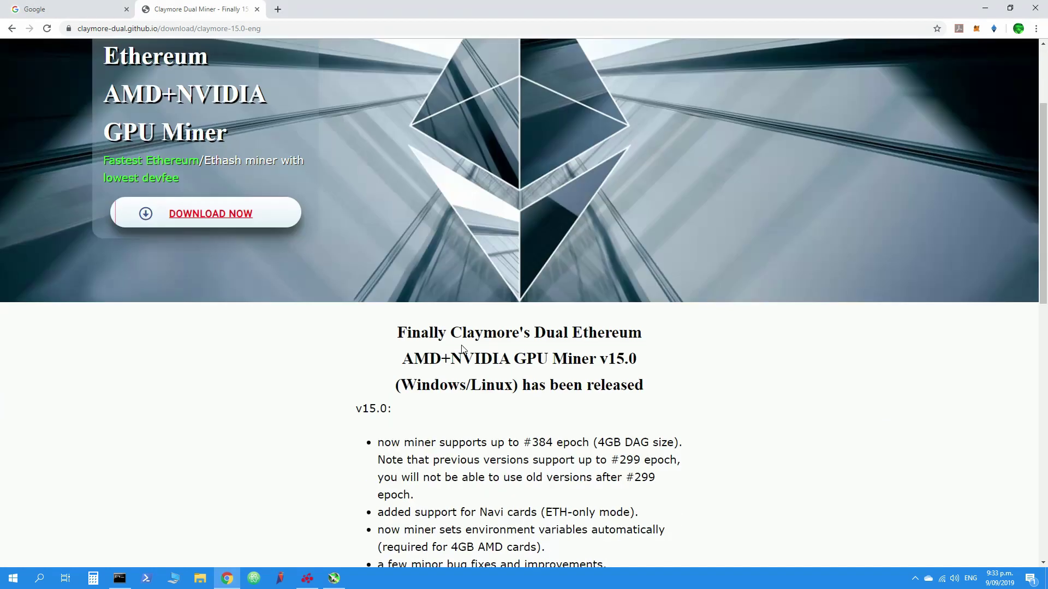
scroll(462, 346, down, 5)
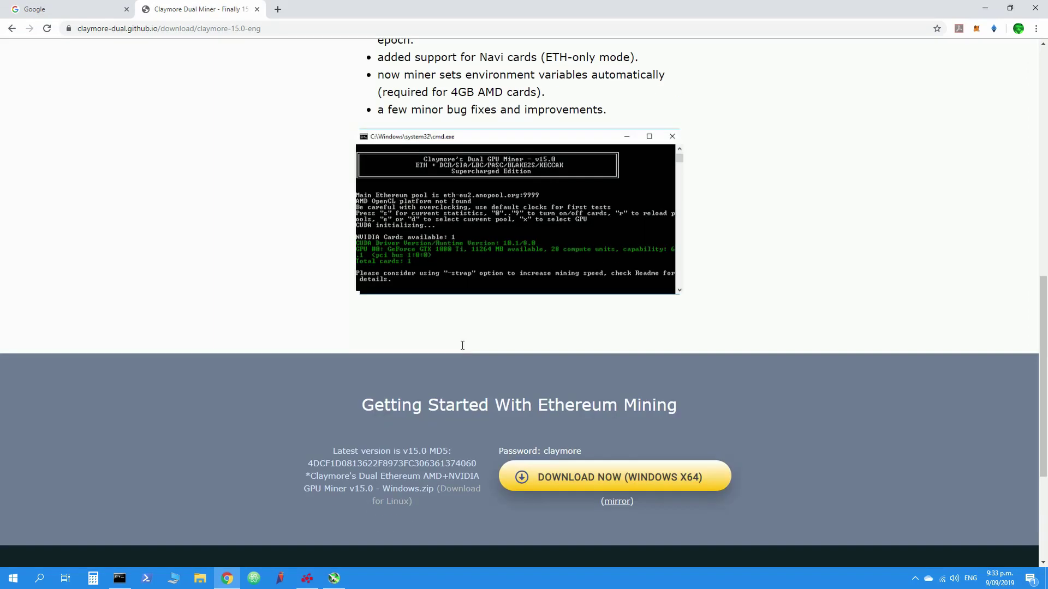
scroll(461, 346, down, 3)
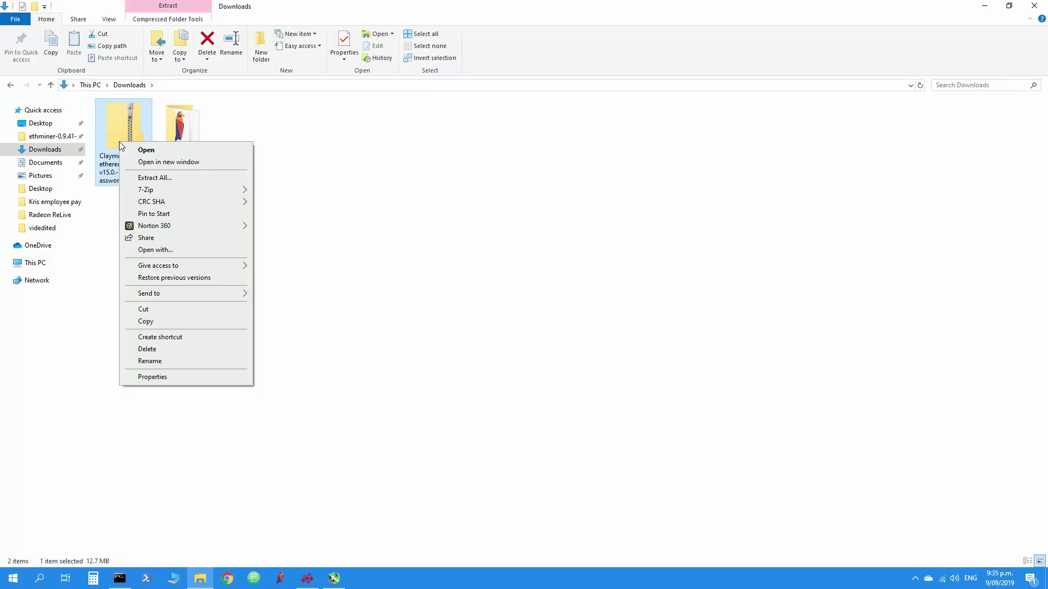
- Extract the downloaded Ethereum miner v15.0 archive with 7-Zip into its own subfolder of Downloads, supplying the archive password
mouse_move(156, 193)
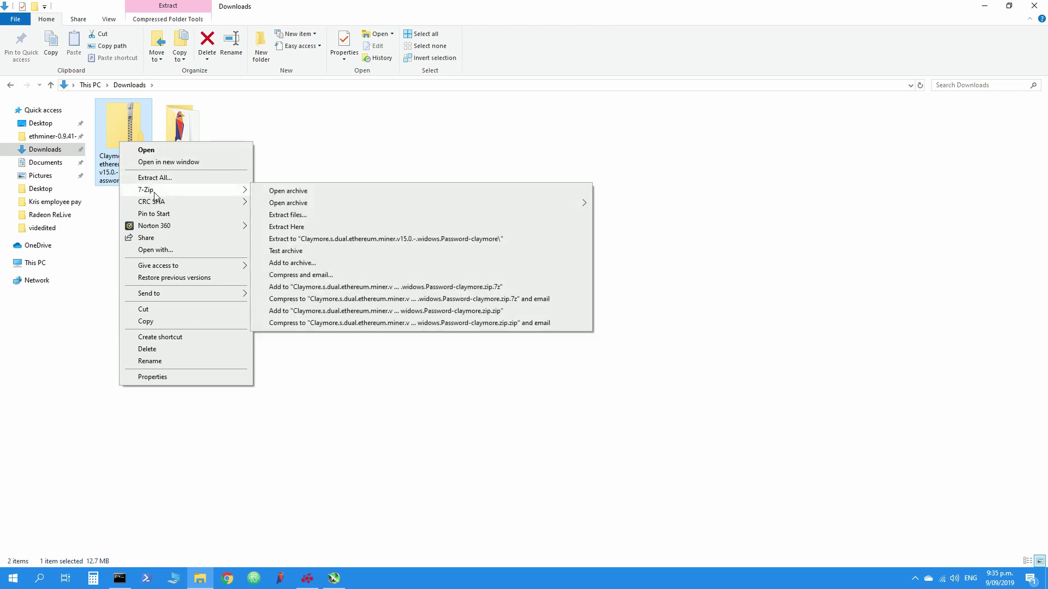
mouse_move(275, 204)
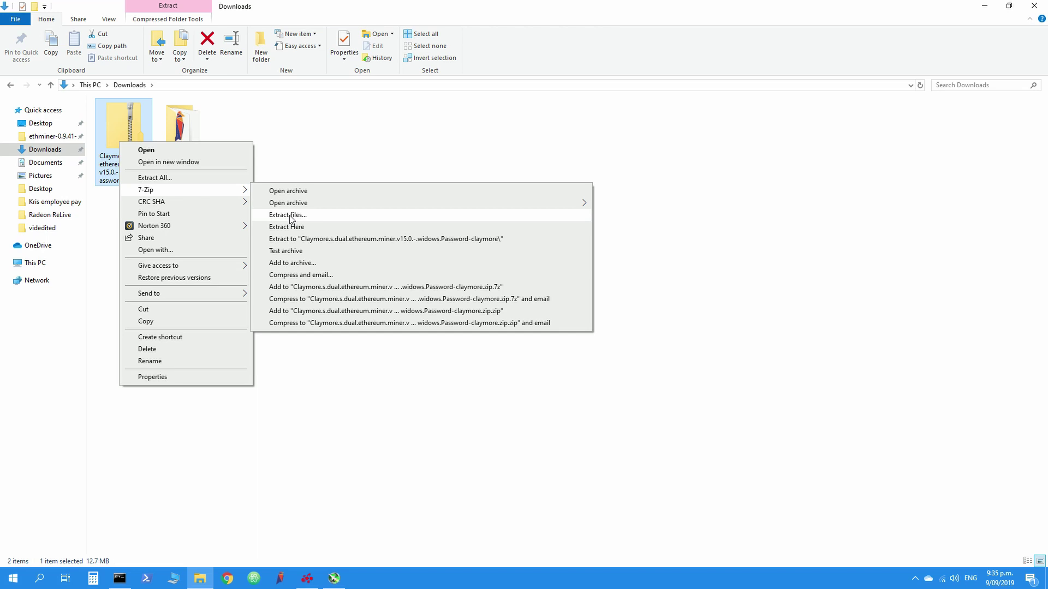
click(289, 215)
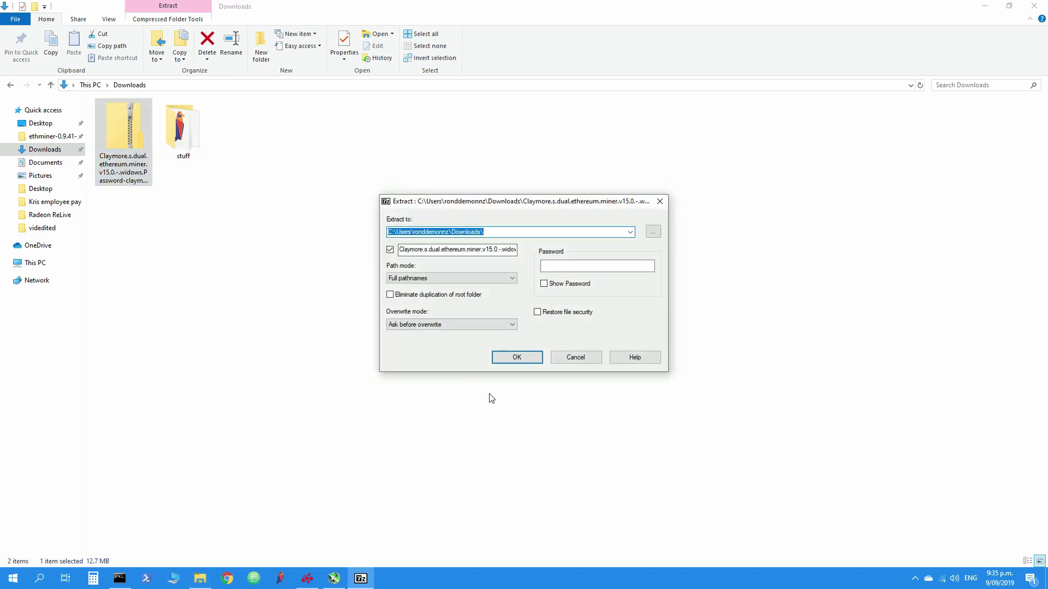
click(651, 232)
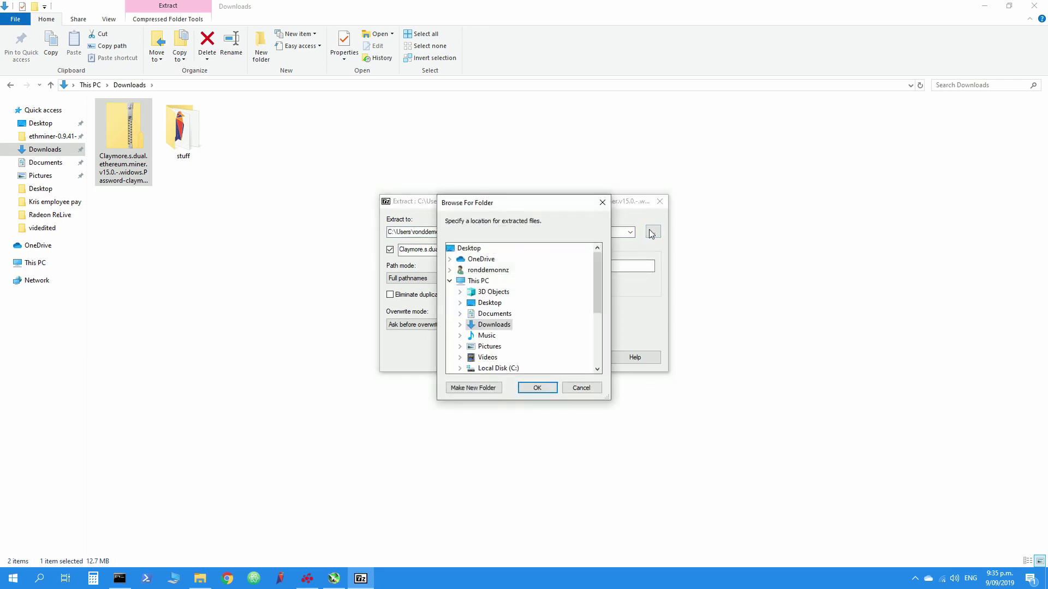
click(574, 389)
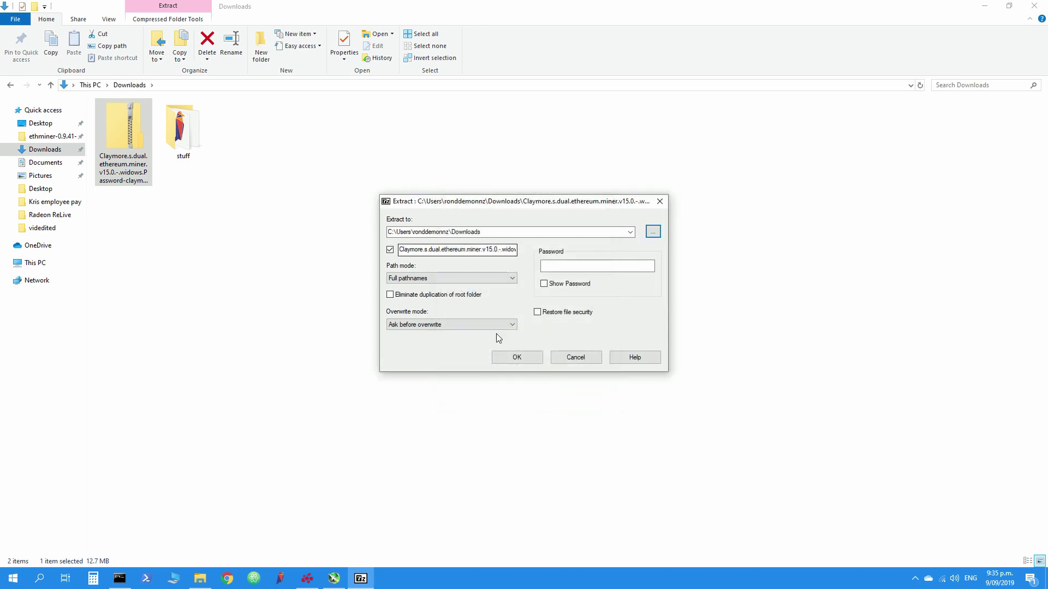
click(523, 362)
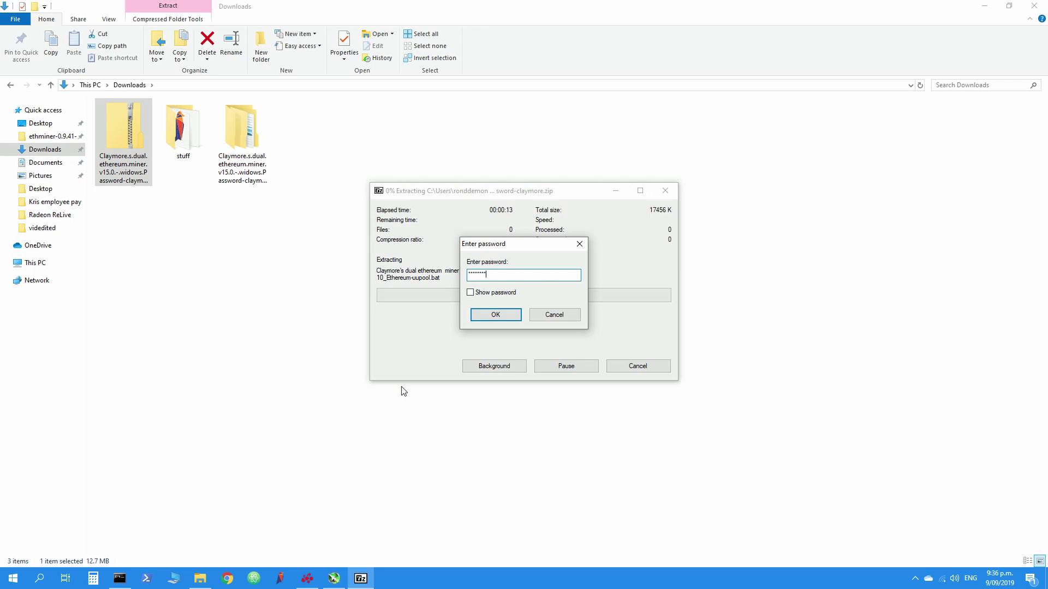
click(471, 293)
click(494, 316)
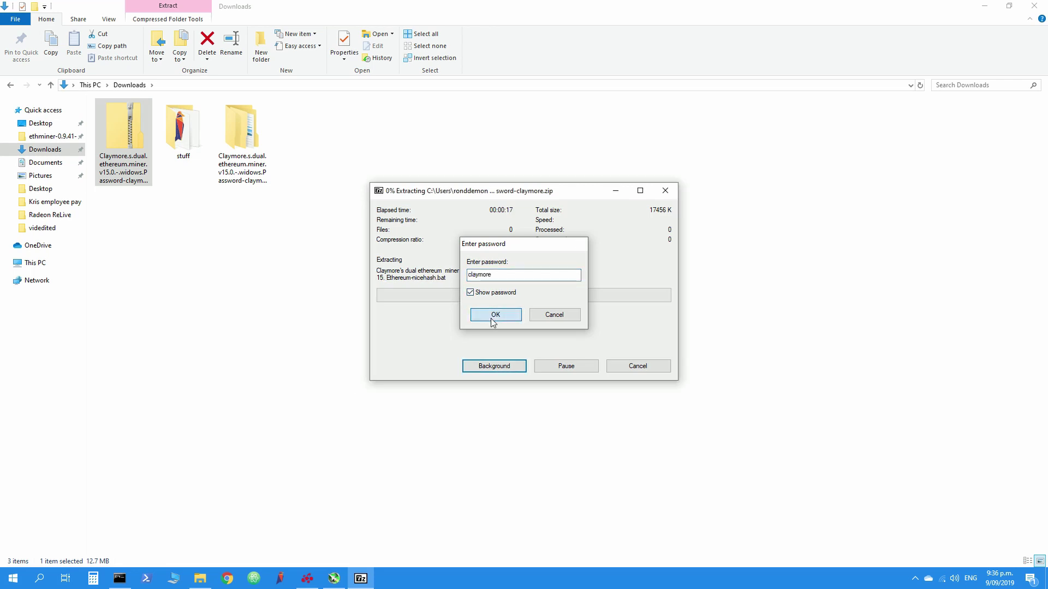
- Open the extracted miner folder and its inner v15.0 folder, and look through the batch files for the mining pools
double_click(249, 130)
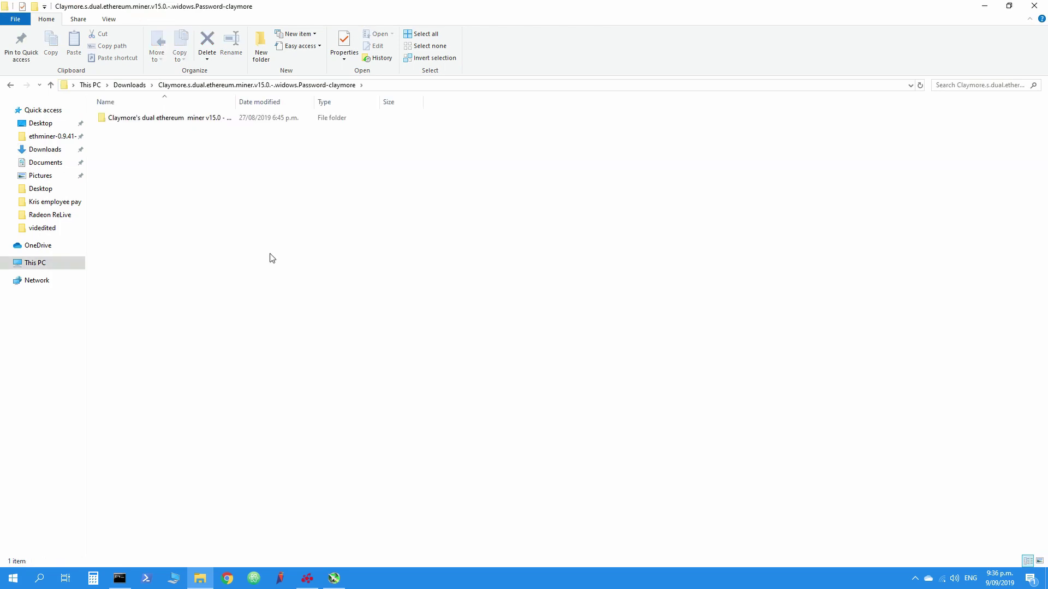
double_click(131, 117)
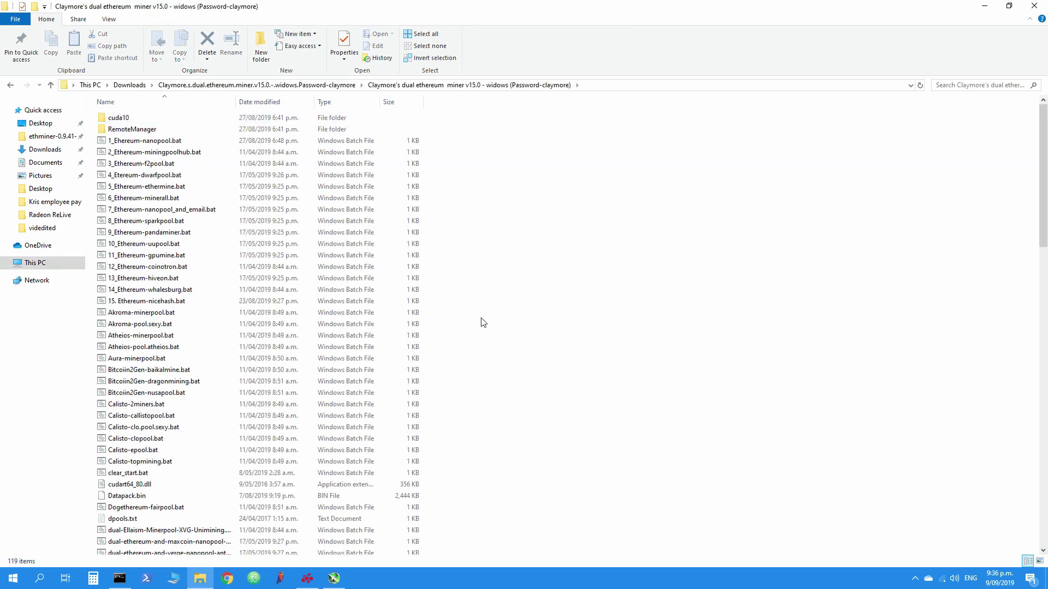
scroll(482, 321, down, 15)
scroll(481, 321, down, 6)
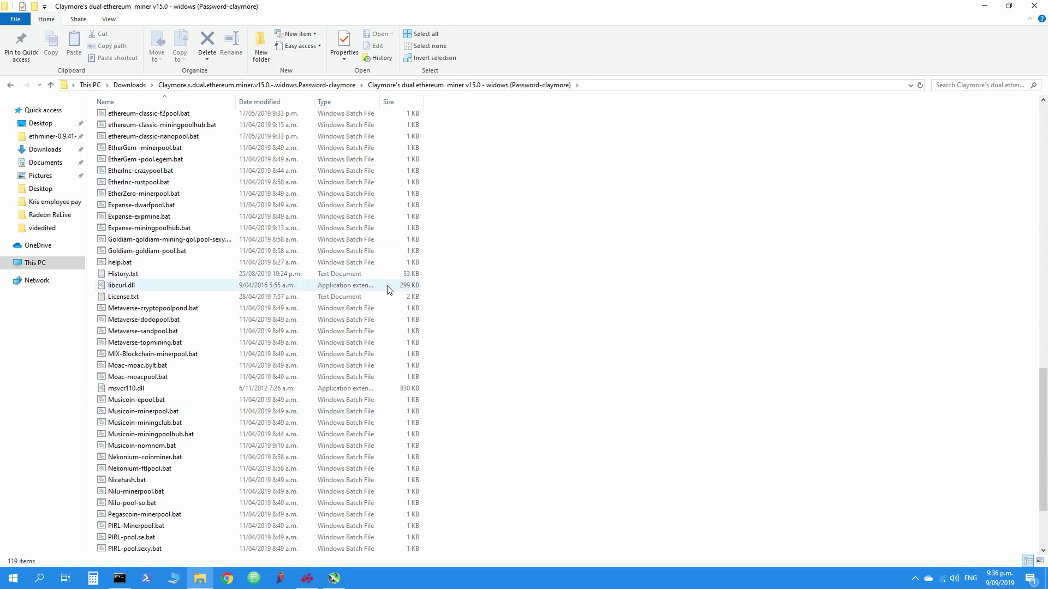
scroll(389, 290, down, 3)
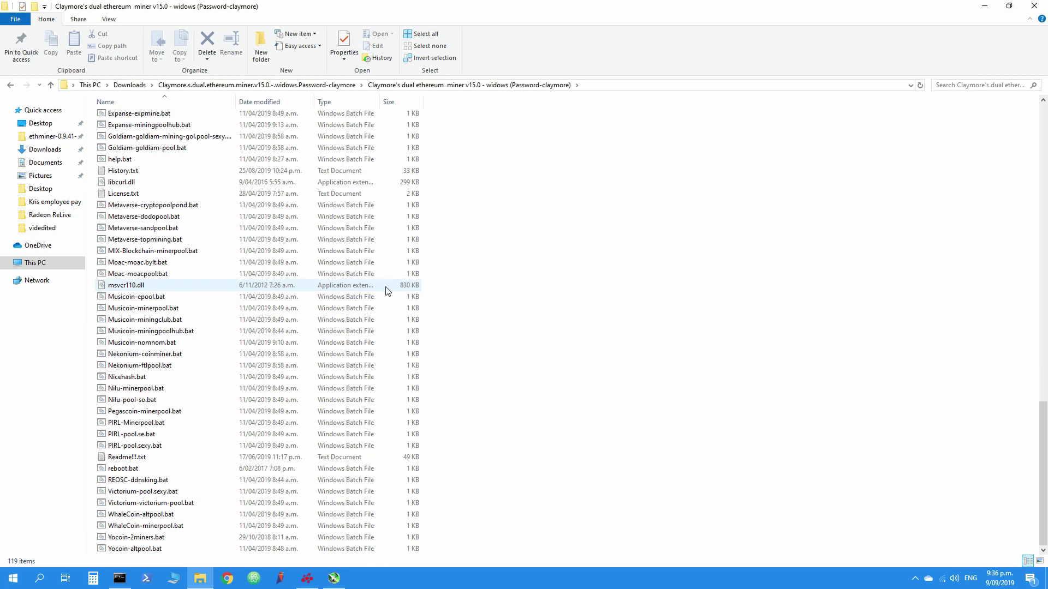
scroll(388, 290, up, 7)
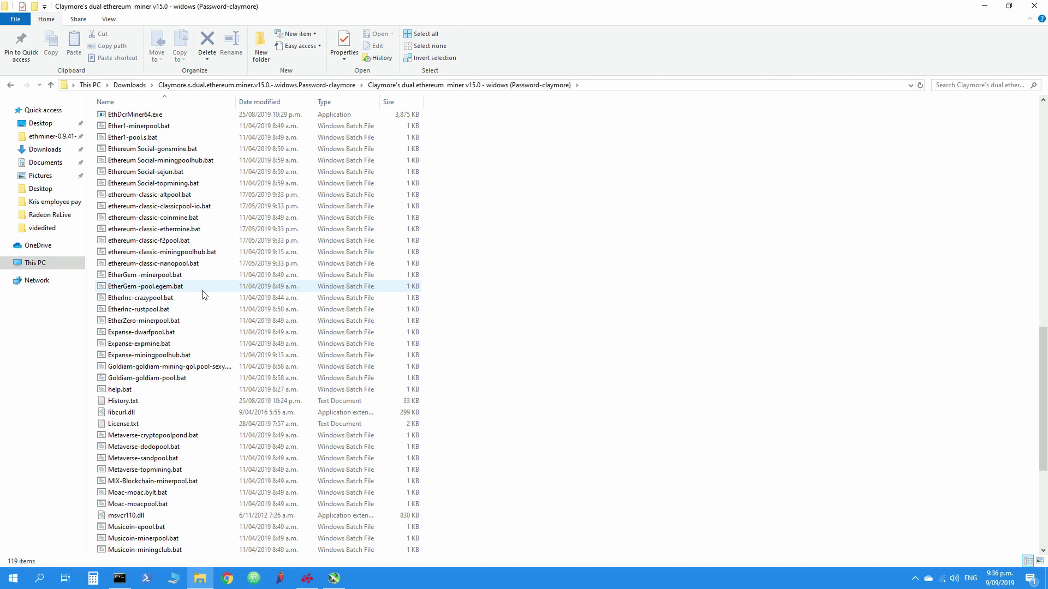
scroll(203, 295, up, 4)
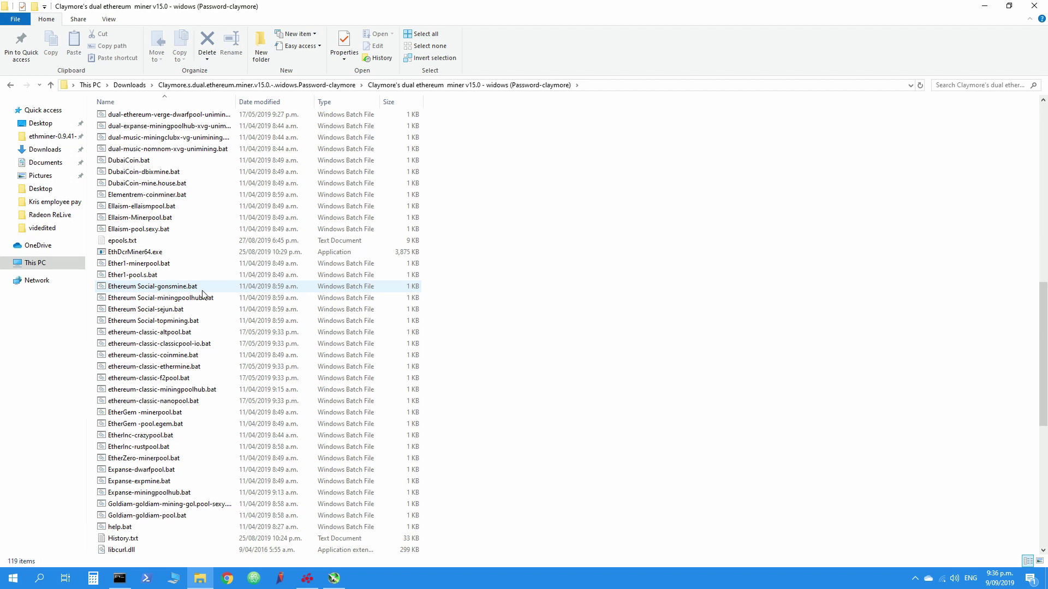
scroll(203, 295, up, 9)
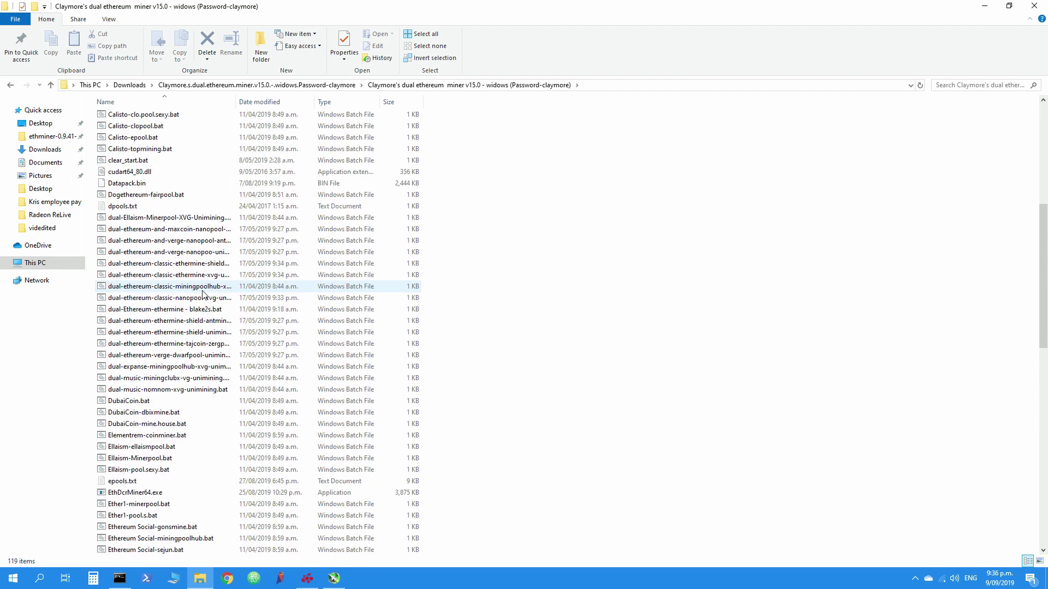
scroll(202, 295, up, 7)
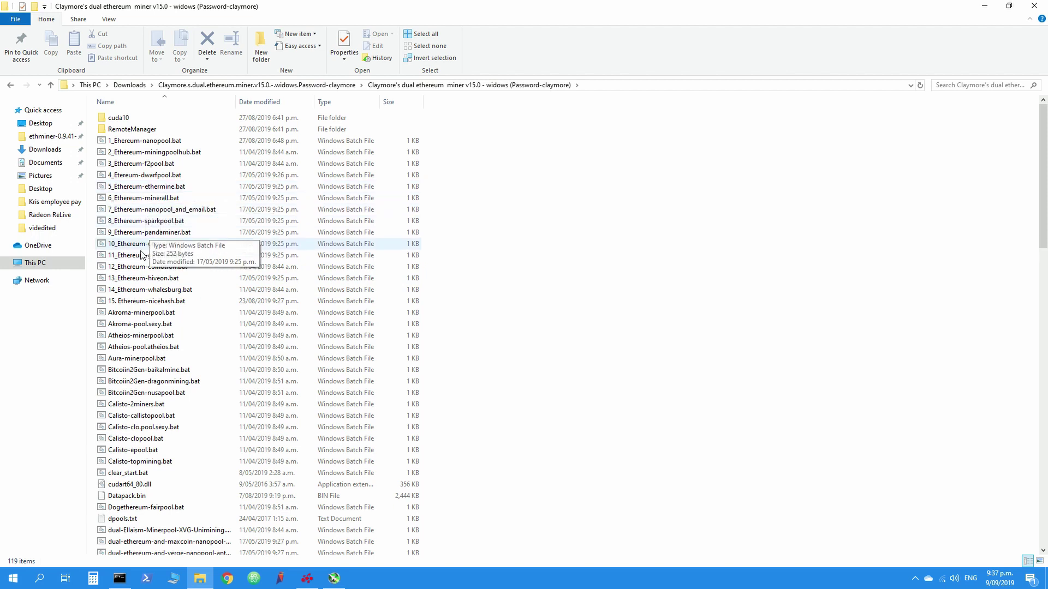
- Open 7_Ethereum-nanopool_and_email.bat in Notepad, examine its full miner command line, and close it
right_click(167, 210)
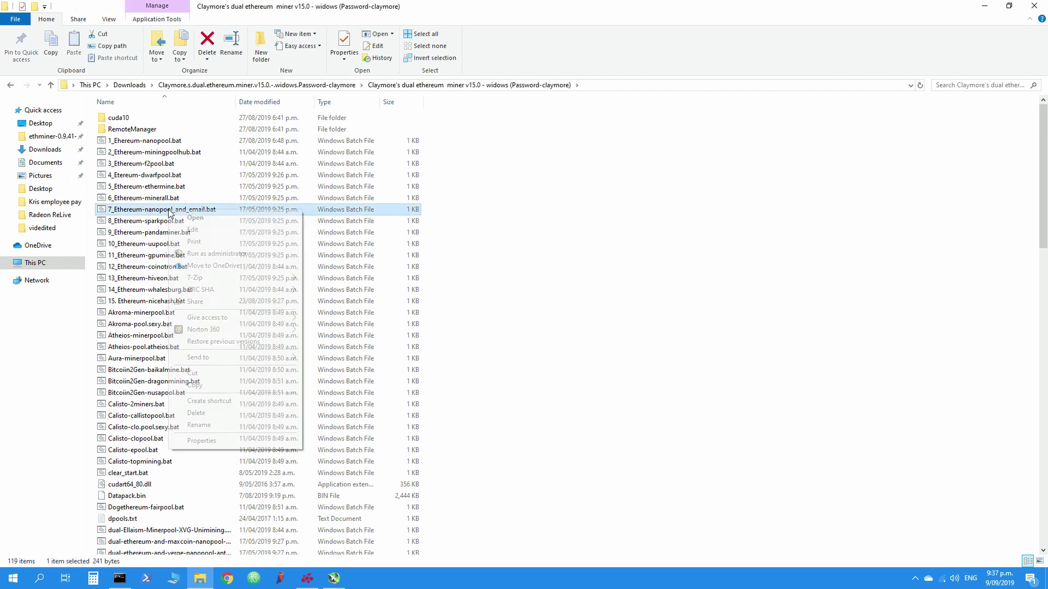
click(244, 233)
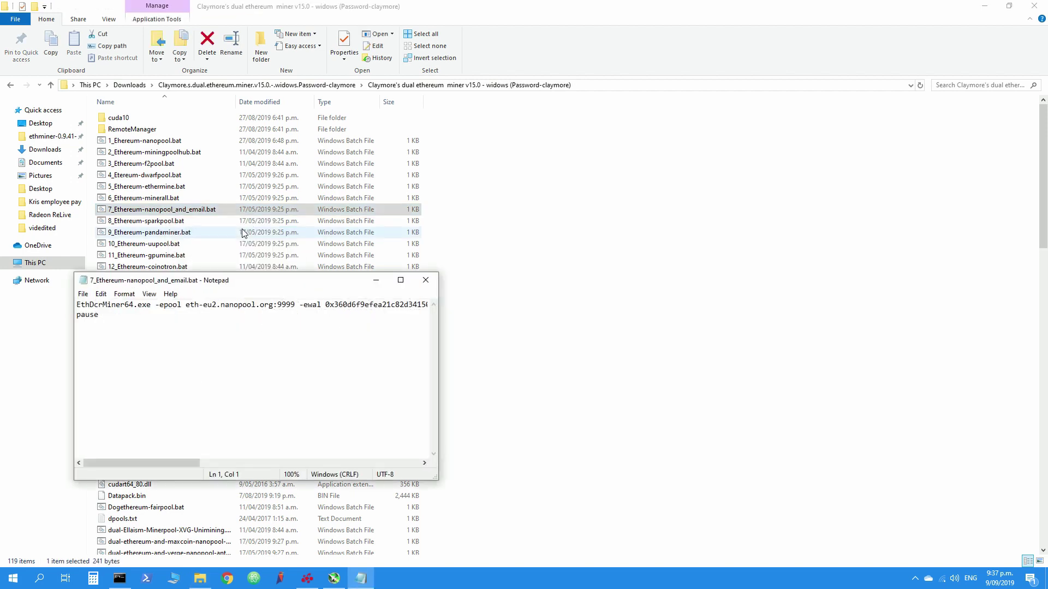
click(399, 280)
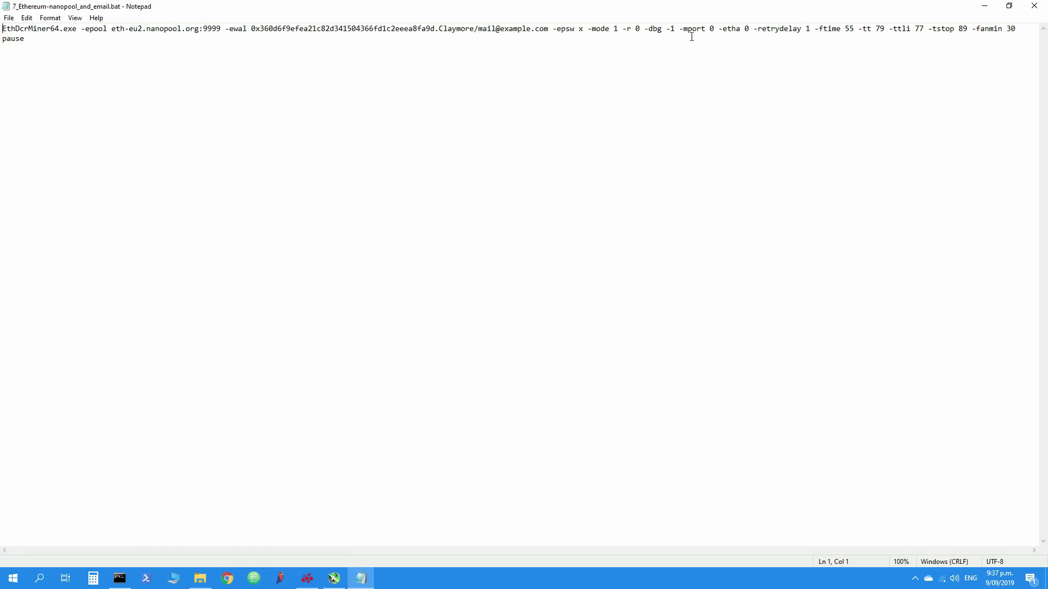
click(1034, 6)
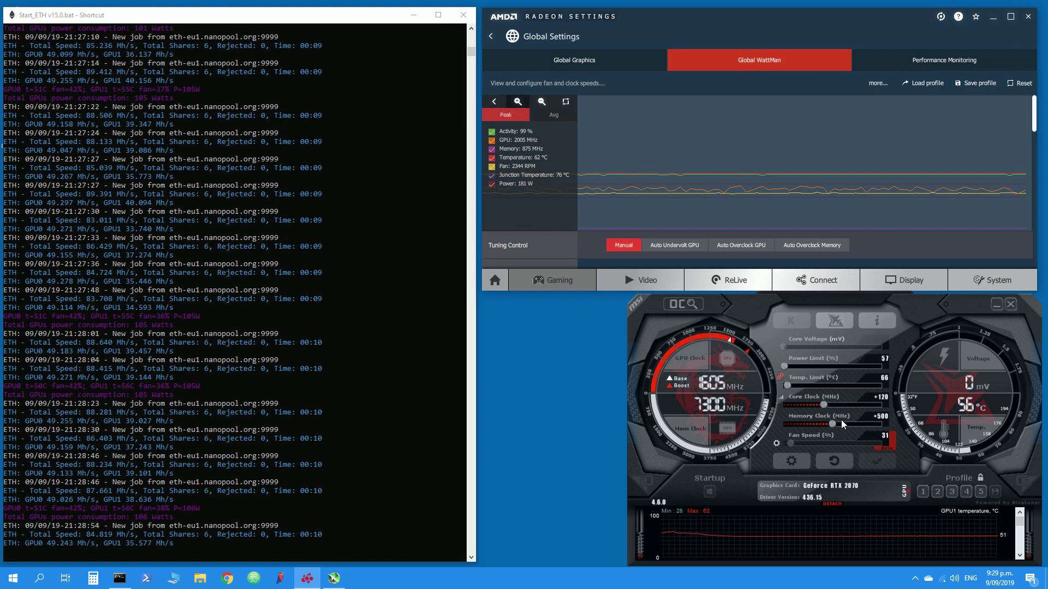
- Set the GeForce RTX 2070's memory clock offset to +753 MHz and its power limit to 60% in MSI Afterburner, and apply
drag(834, 424, 847, 420)
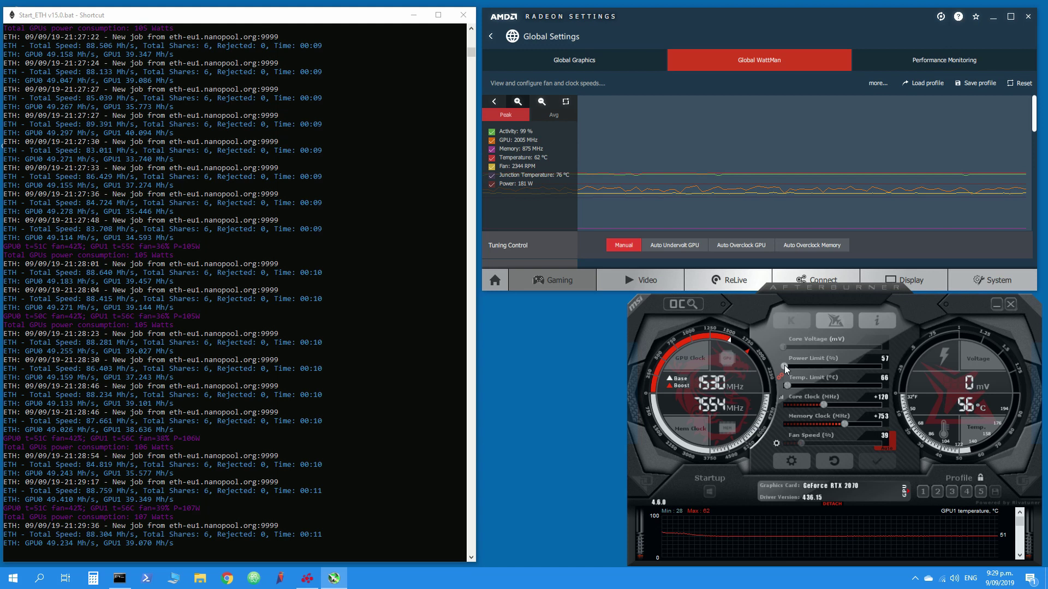
drag(784, 365, 790, 365)
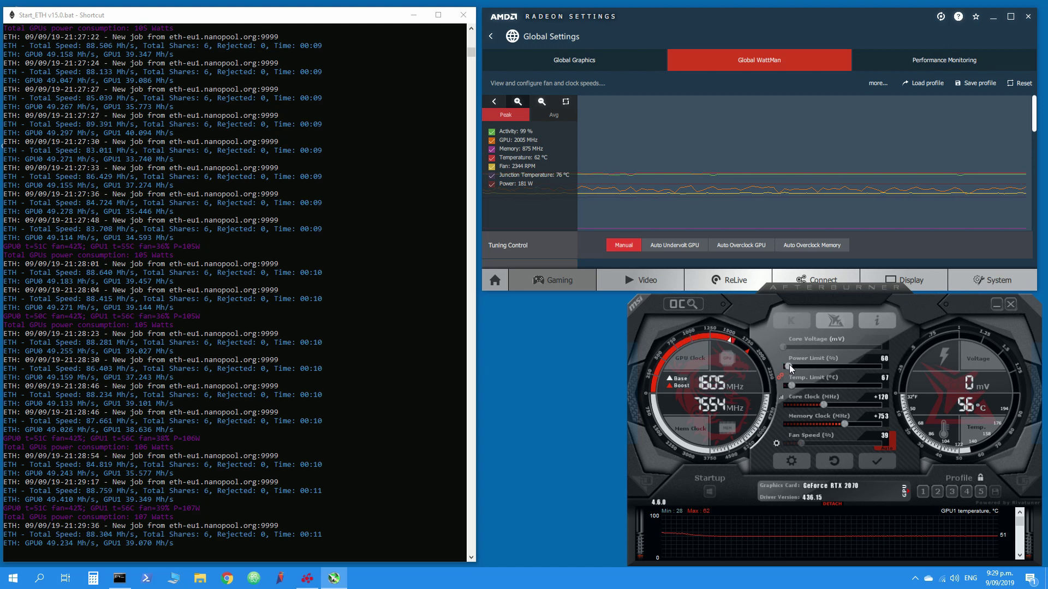
click(889, 460)
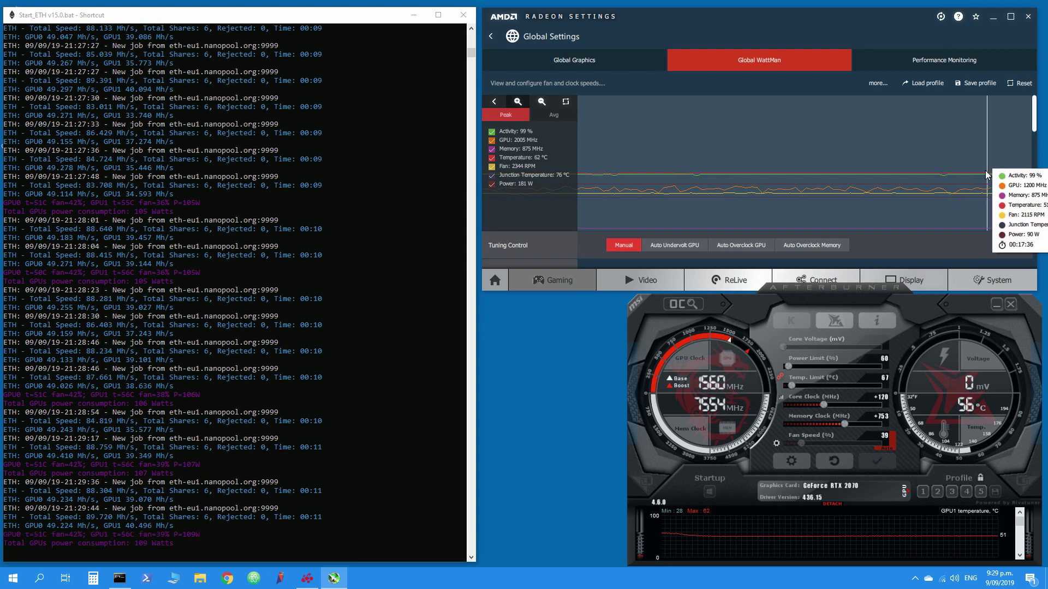
- Review the AMD card's frequency, fan, power and memory settings in Radeon Settings' Global WattMan
scroll(999, 241, down, 3)
scroll(999, 244, down, 3)
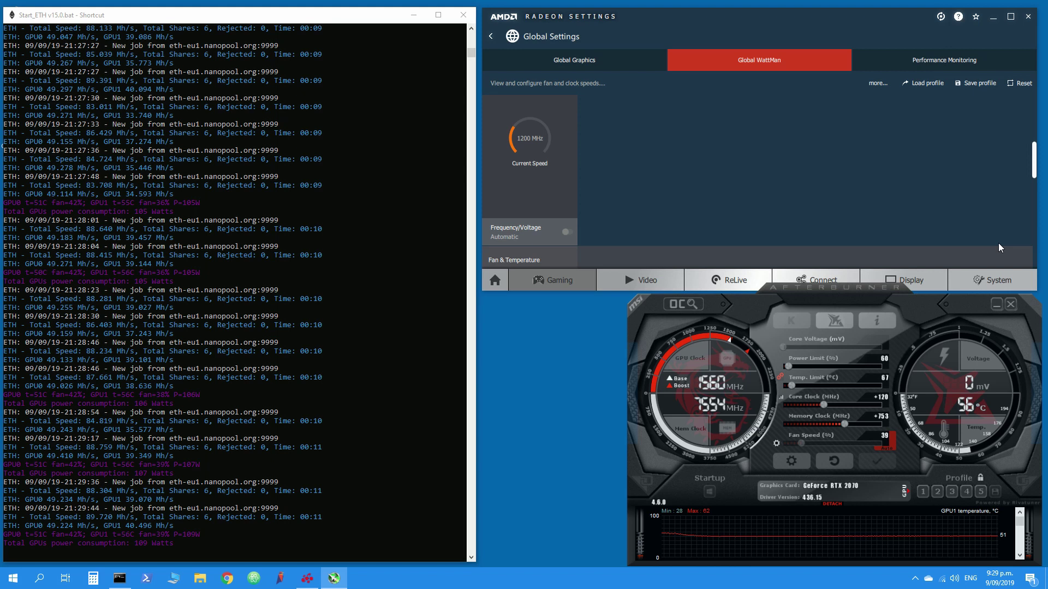
scroll(998, 243, down, 1)
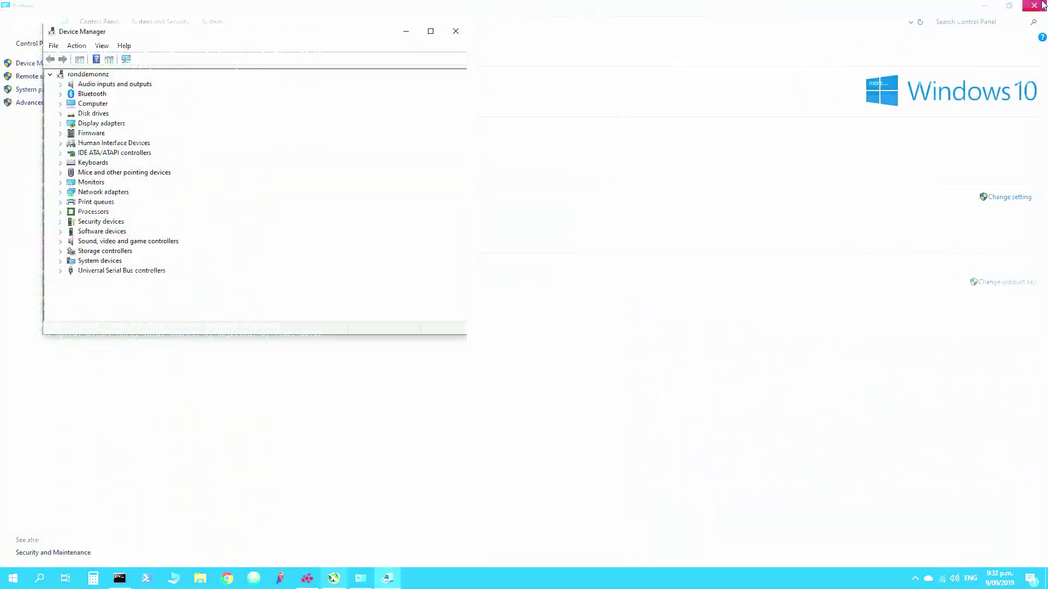
- Check the installed display adapters in Device Manager, and return to the running miner console
click(1040, 6)
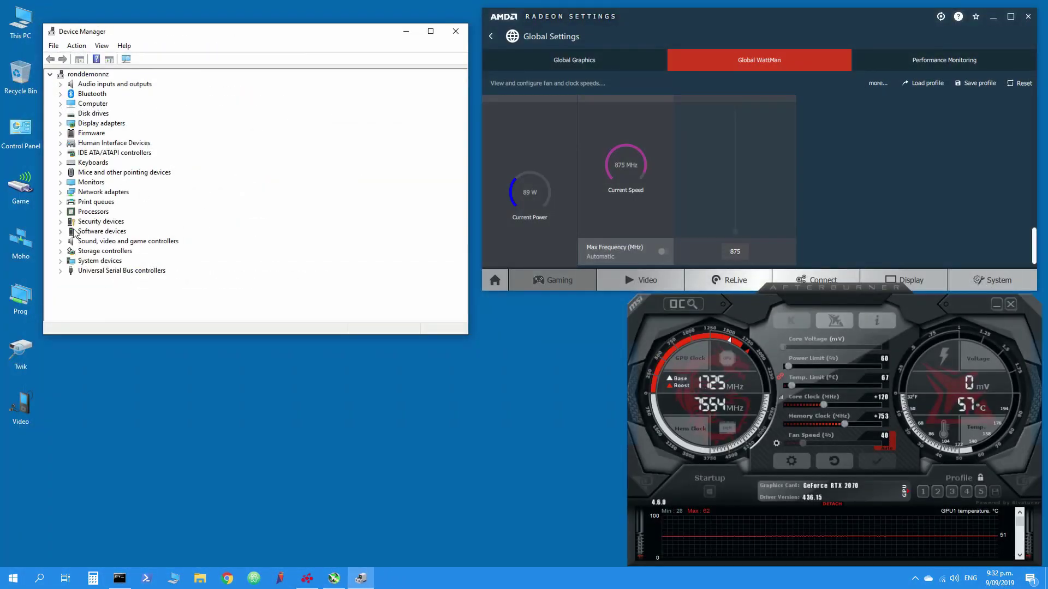
click(60, 124)
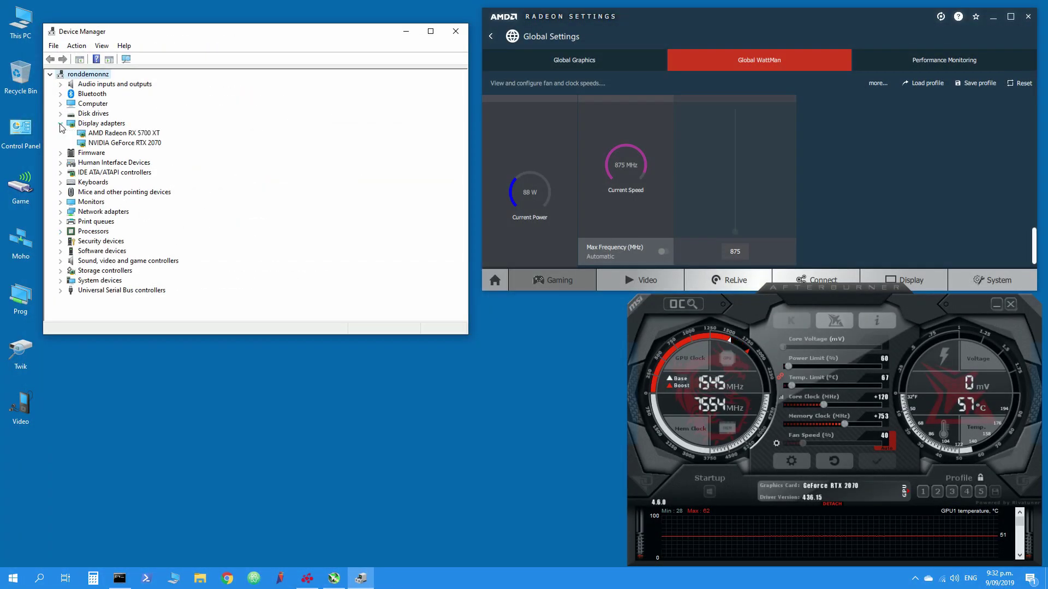
click(455, 32)
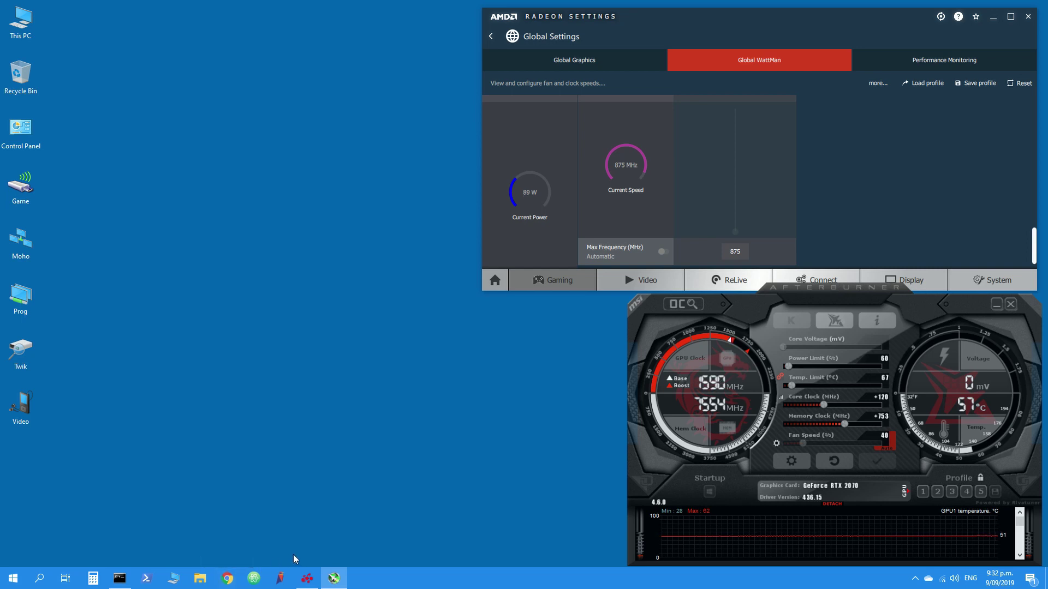
click(116, 586)
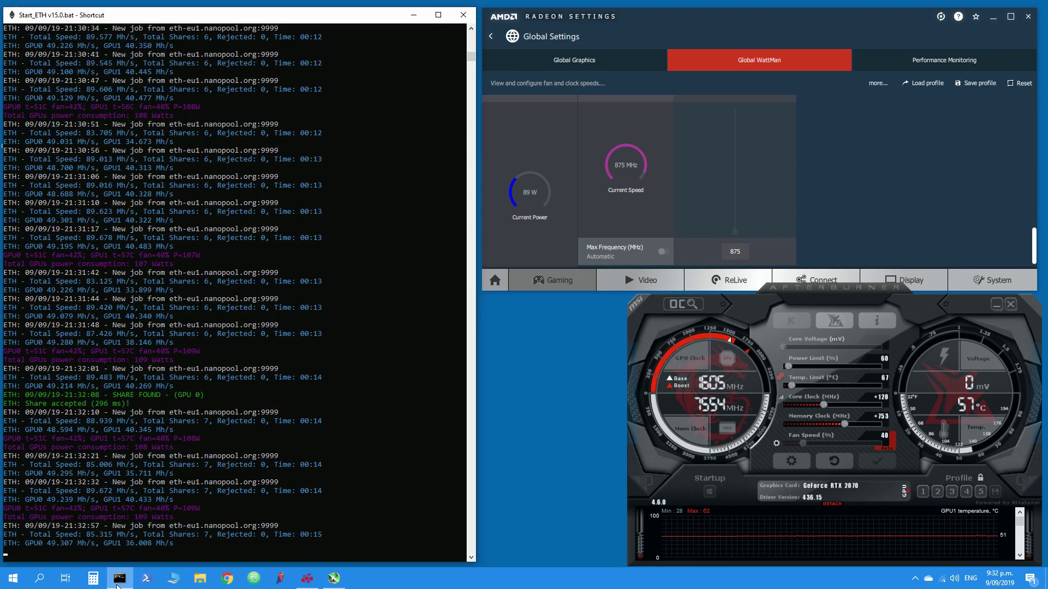